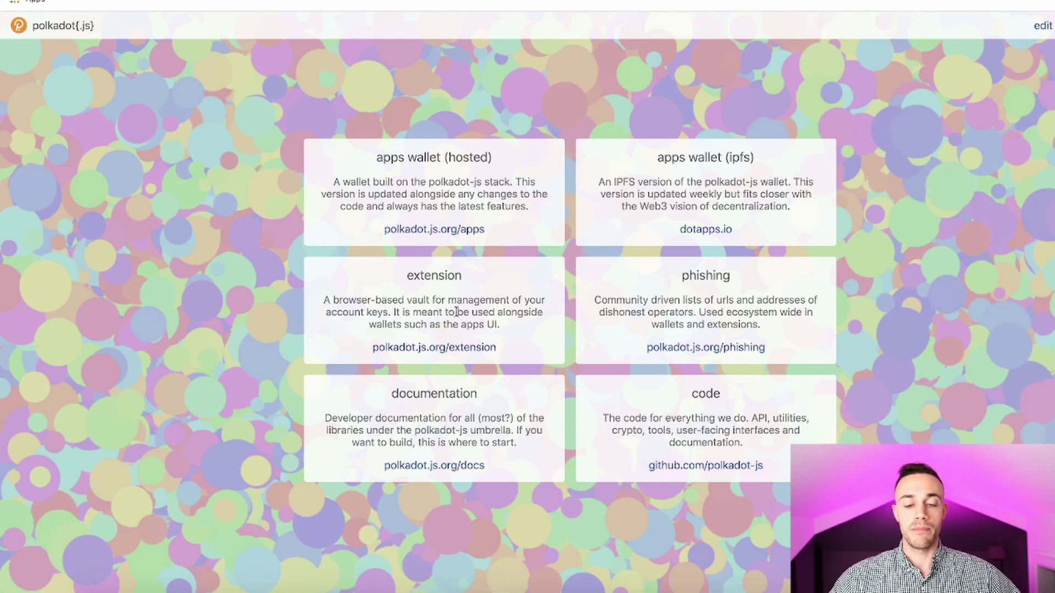
Open the extension page on polkadot.js.org and follow its Download for Chrome link to the Web Store.
left_click(452, 350)
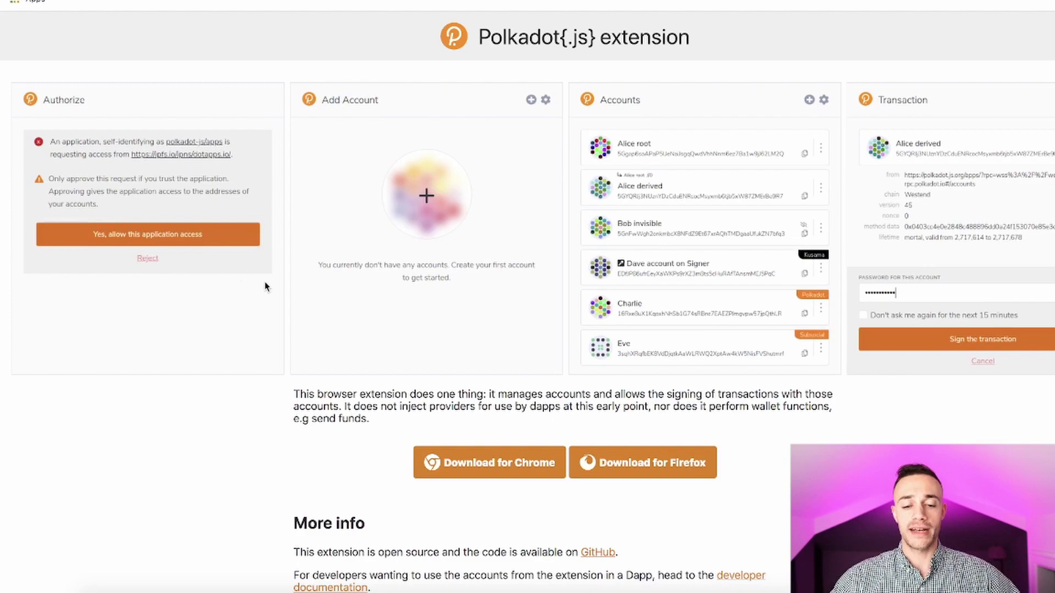
scroll(497, 335, "down", 1)
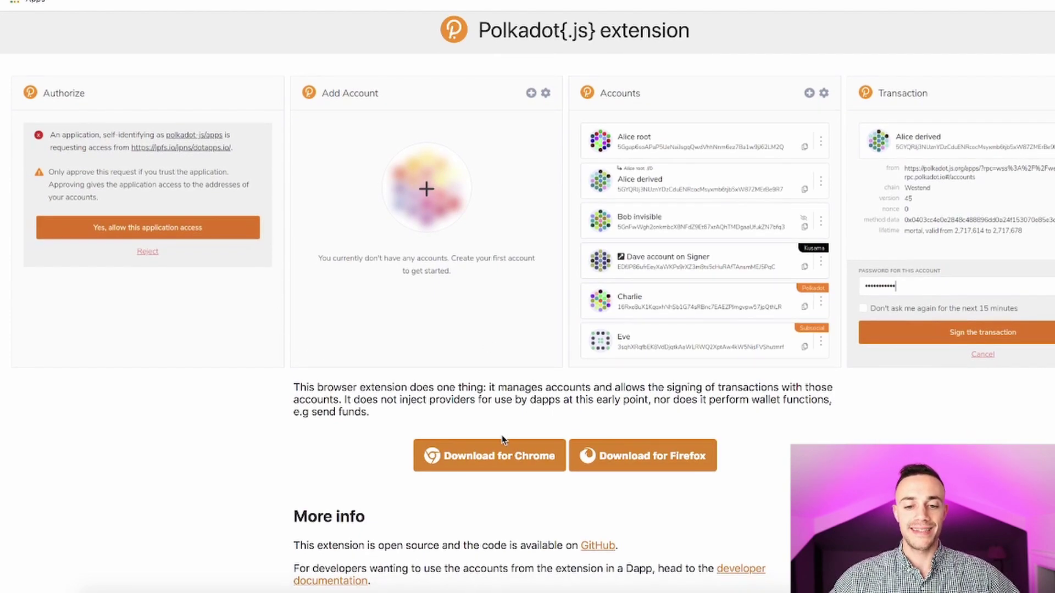
right_click(516, 463)
left_click(410, 381)
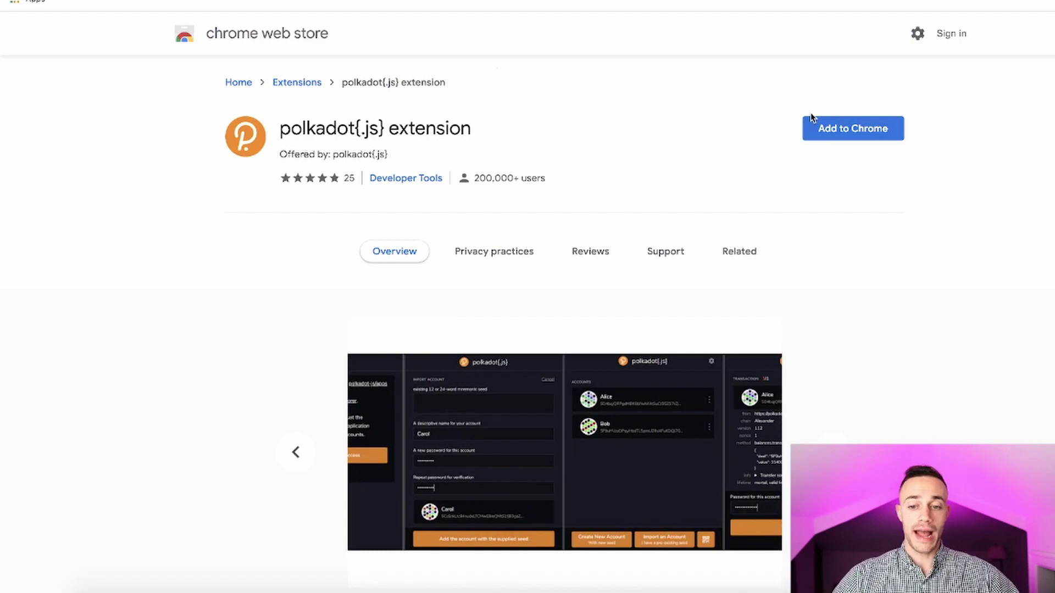
Add the polkadot{.js} extension to Chrome and pin it to the browser toolbar.
left_click(811, 117)
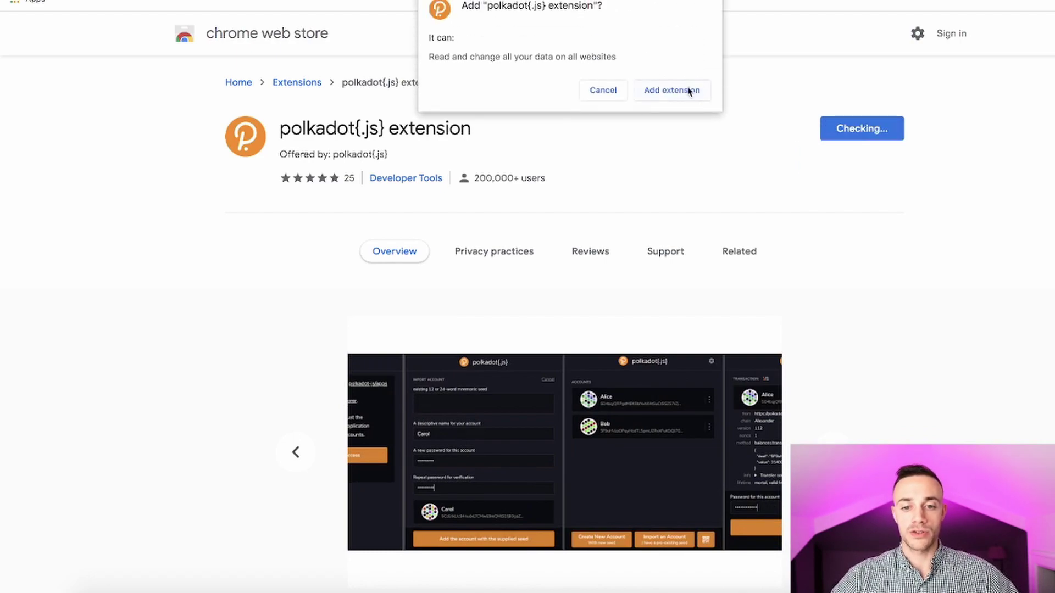
left_click(686, 91)
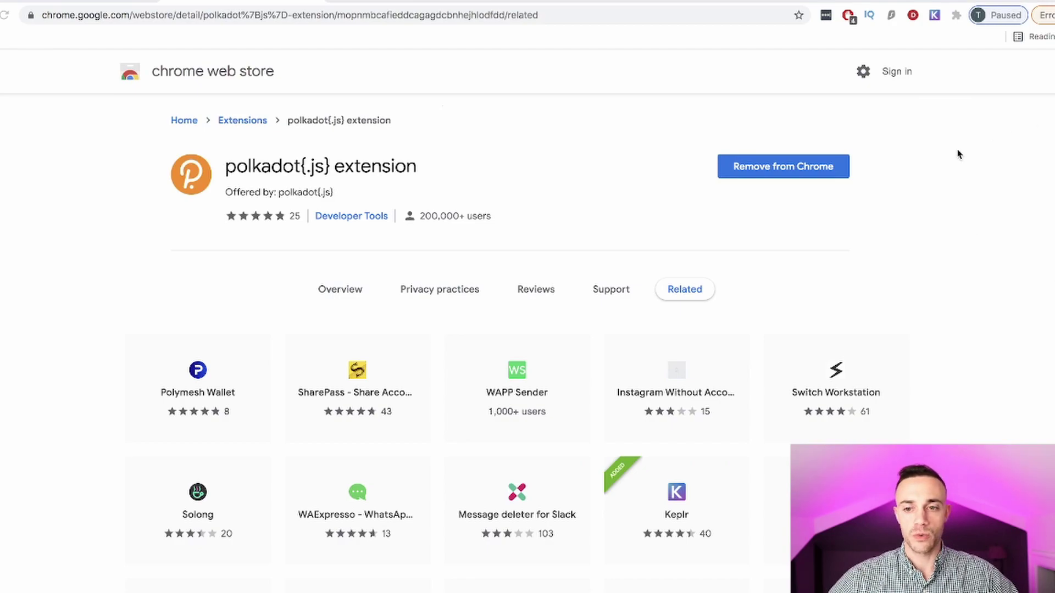
left_click(956, 16)
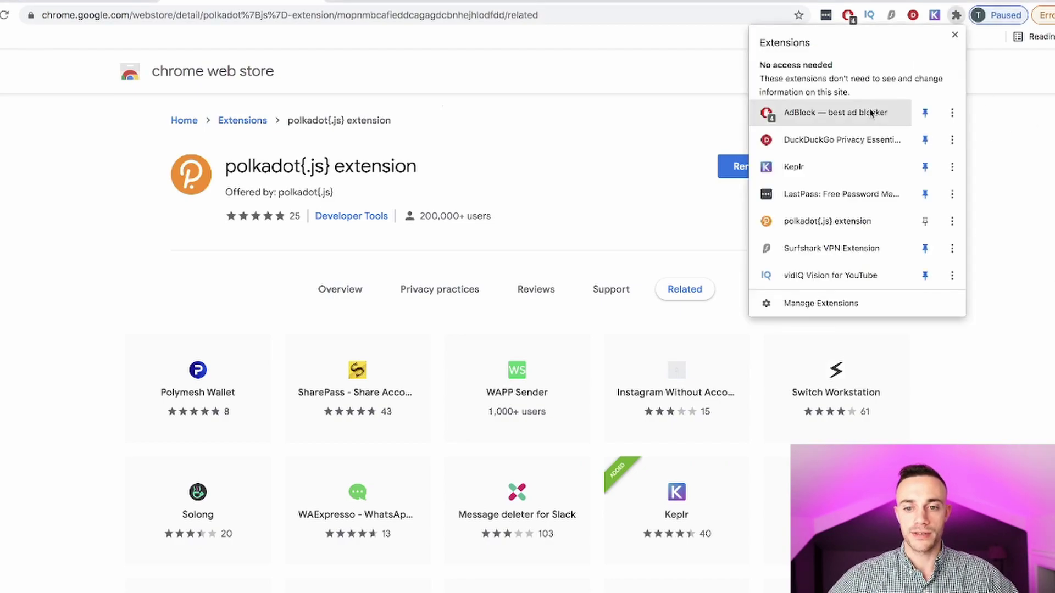
left_click(924, 222)
left_click(987, 189)
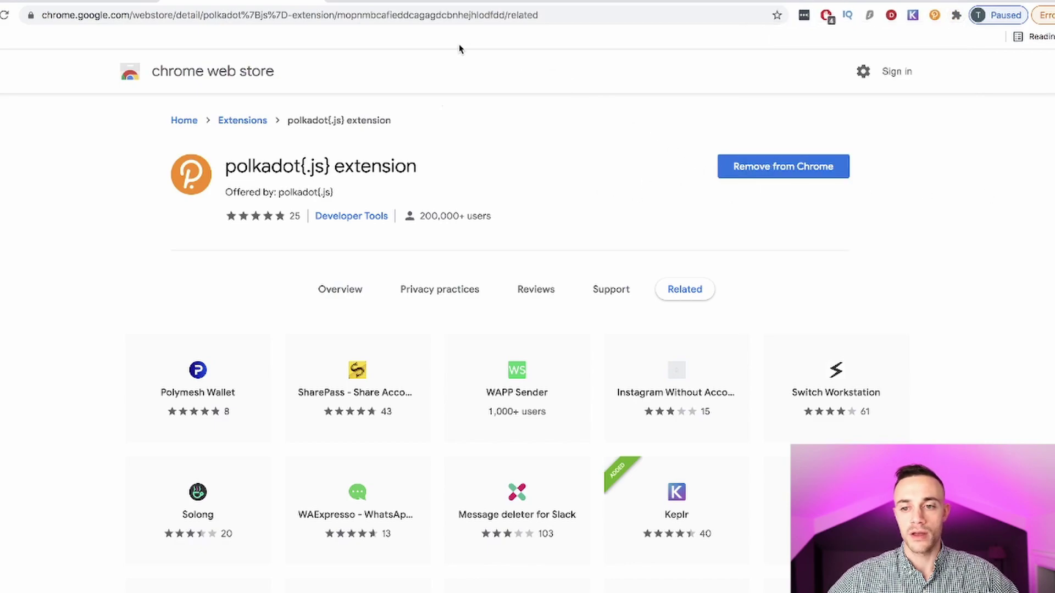
Launch the polkadot{.js} extension, accept the privacy notes, and start a new account with a generated seed.
left_click(935, 17)
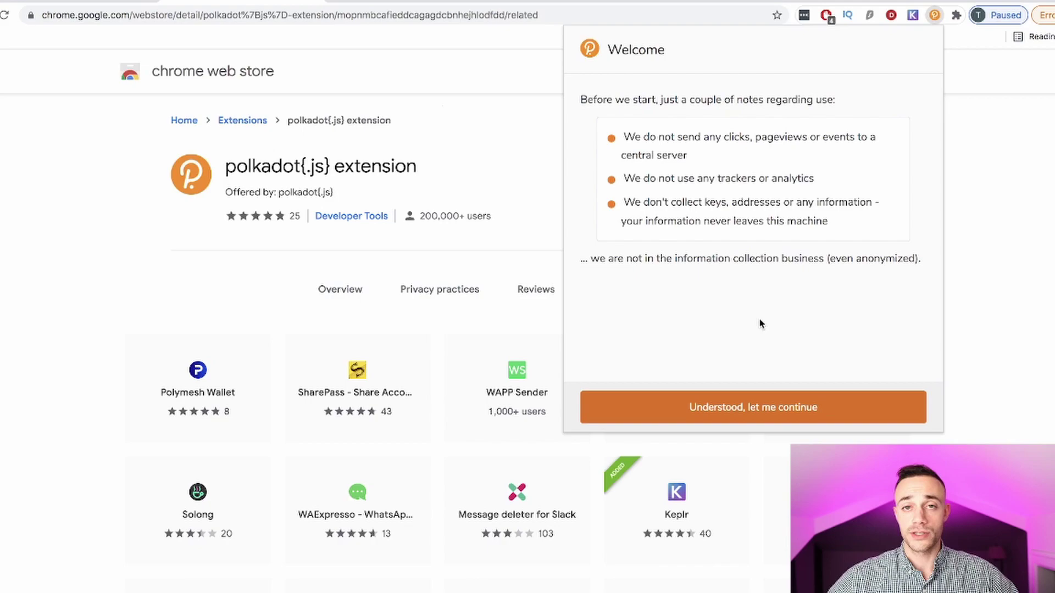
left_click(770, 405)
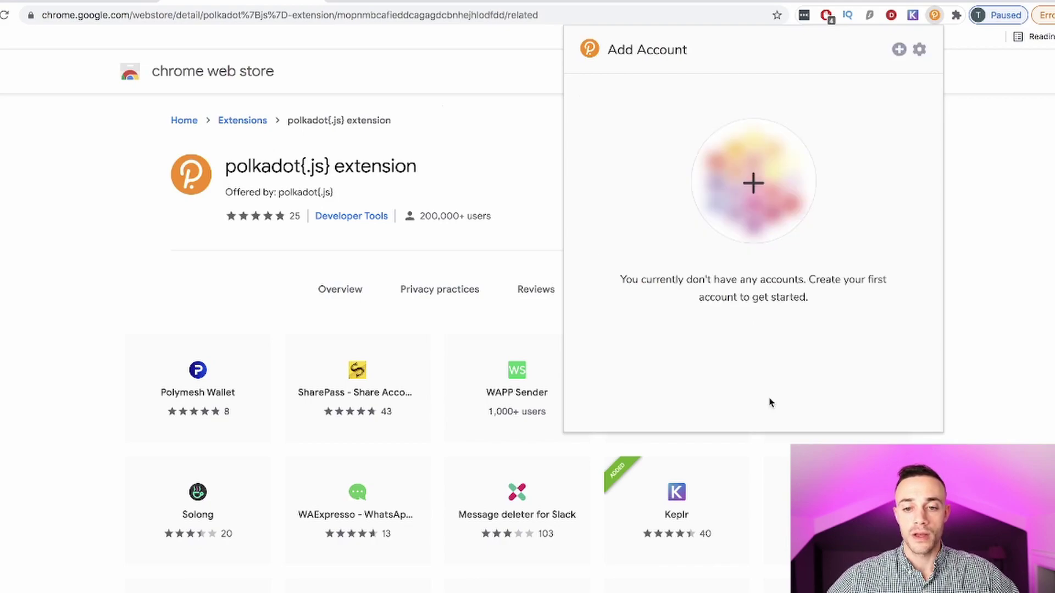
left_click(757, 195)
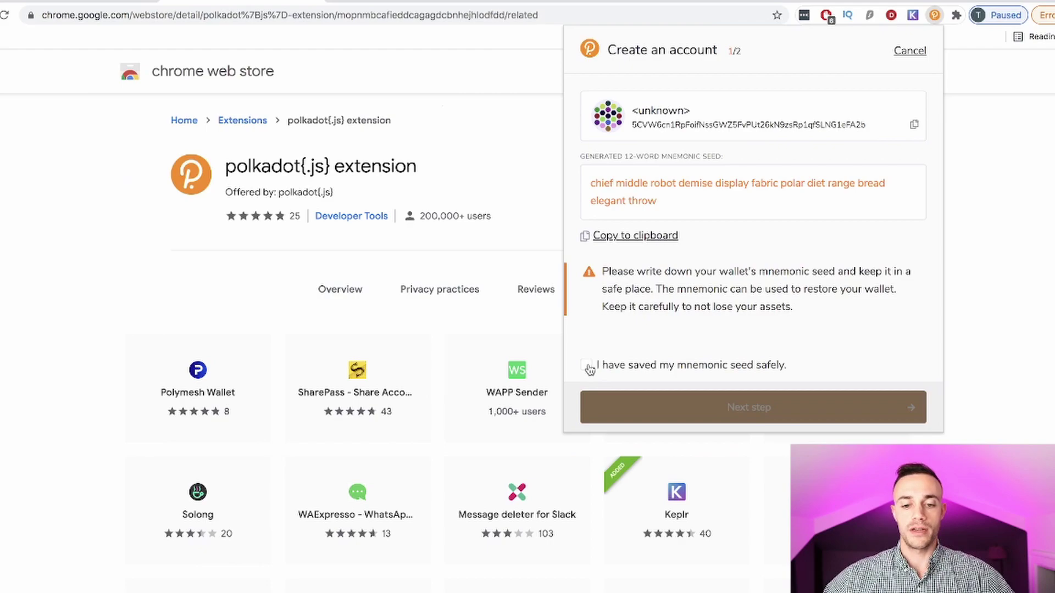
Confirm the seed is saved, name the account 'Crypto Empire Tutorial', and choose Polkadot Relay Chain.
left_click(590, 366)
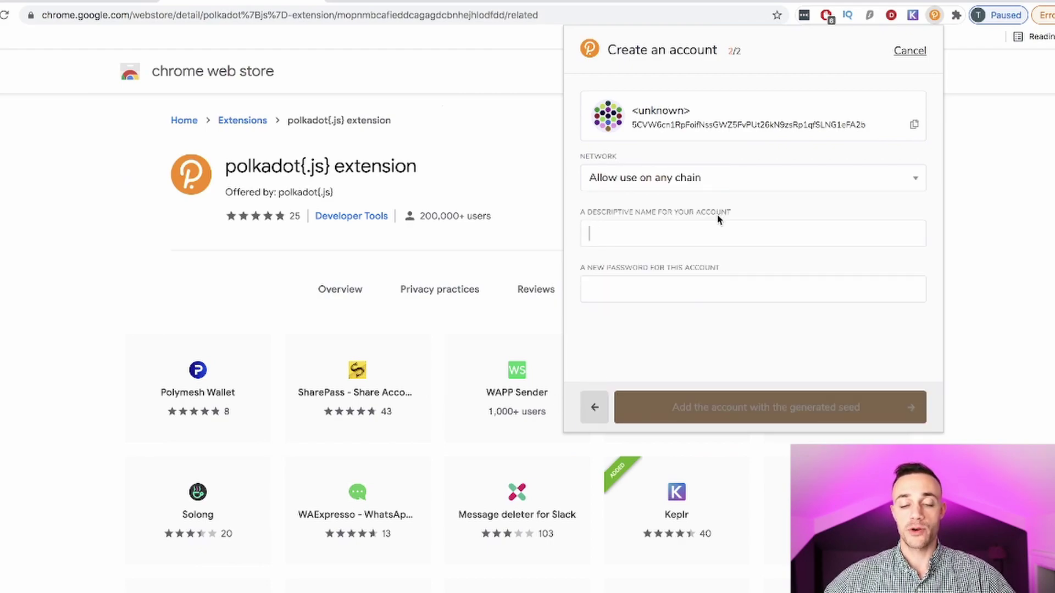
type("C")
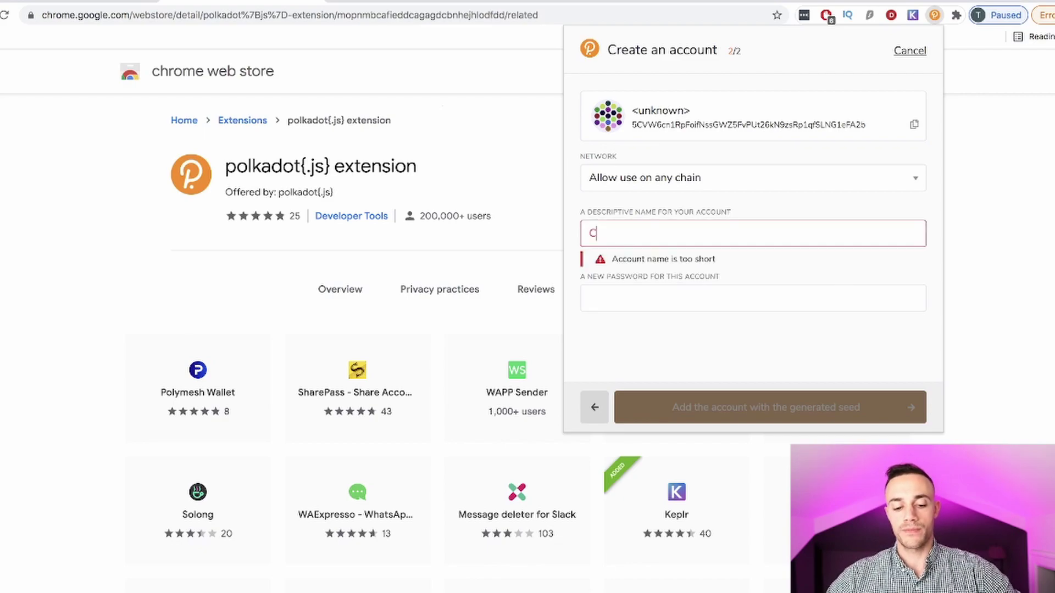
type("rypto Empire Tu")
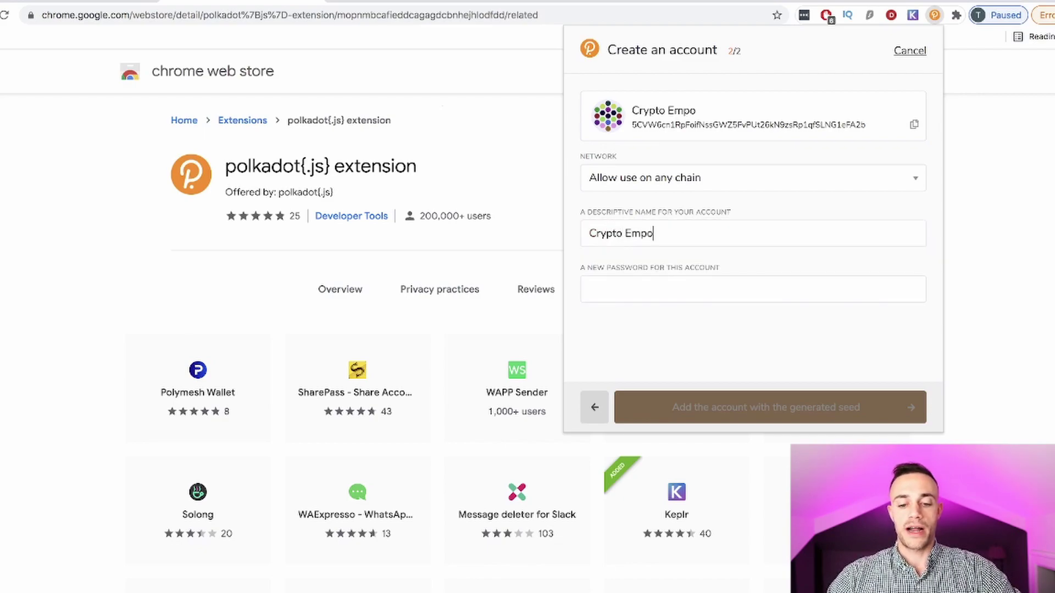
type("torial")
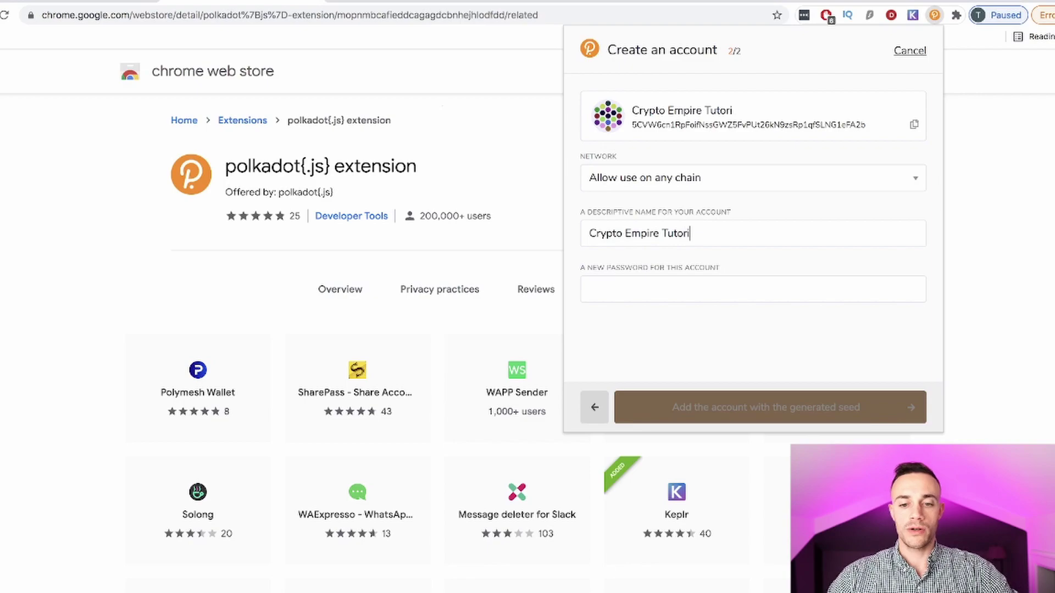
left_click(684, 187)
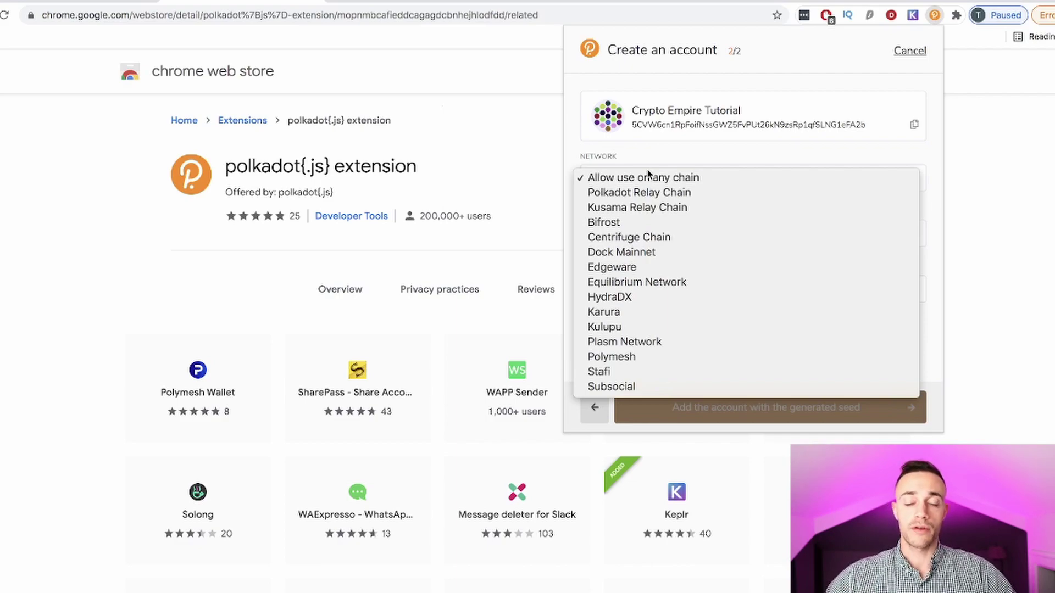
left_click(629, 192)
Enter the account password and repeat it in the verification field.
left_click(713, 284)
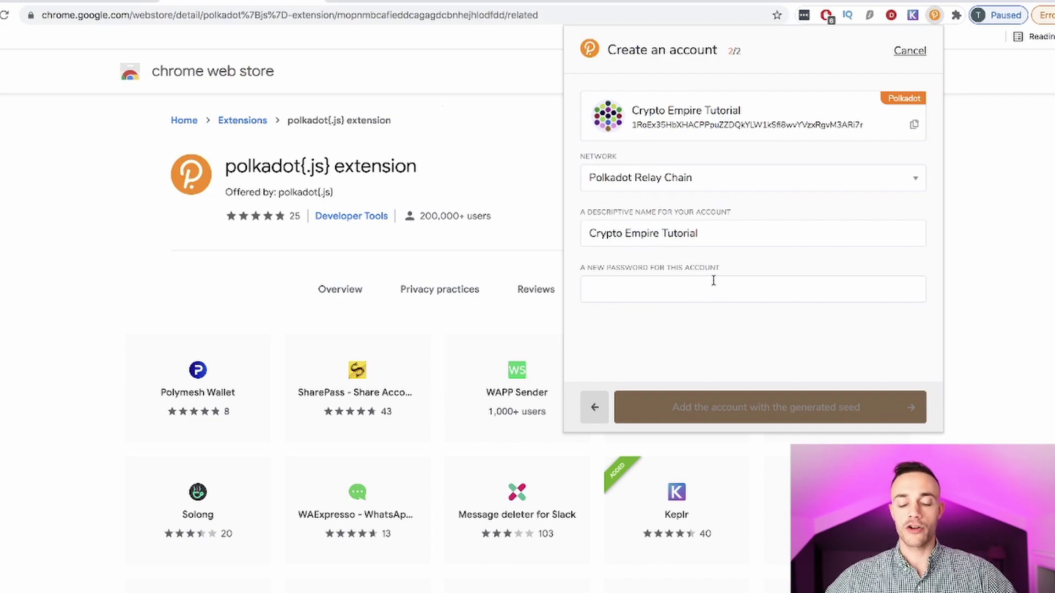
type("aaaaaaaa")
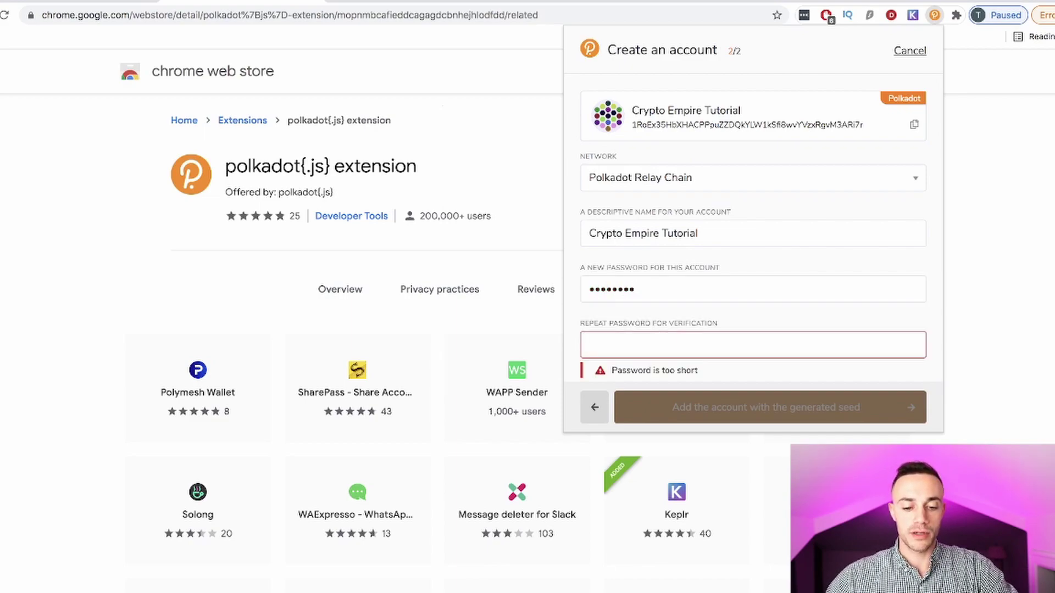
type("aa")
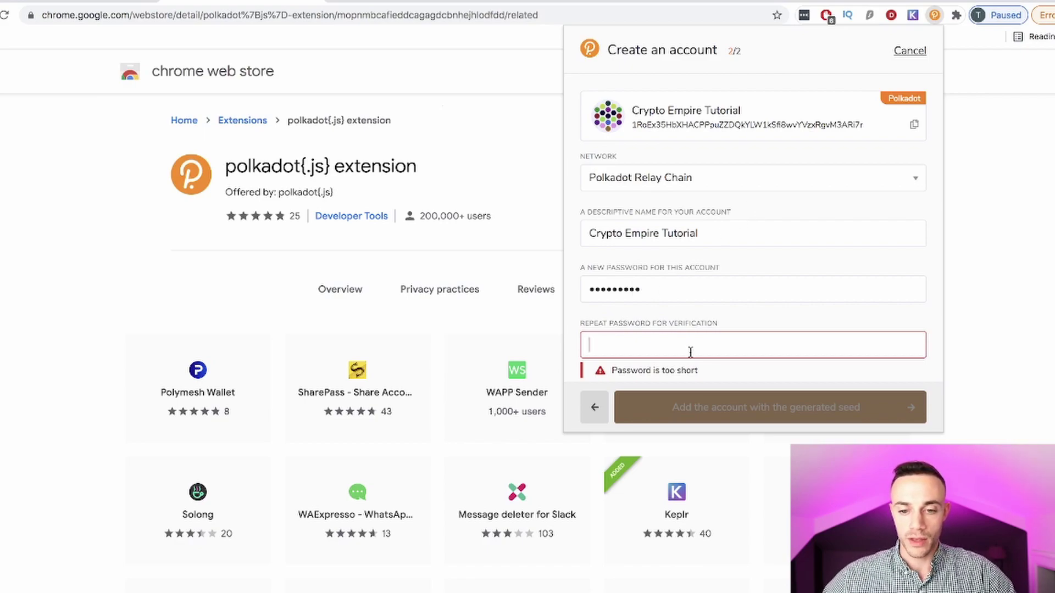
left_click(690, 349)
type("aaaaaaaaaa")
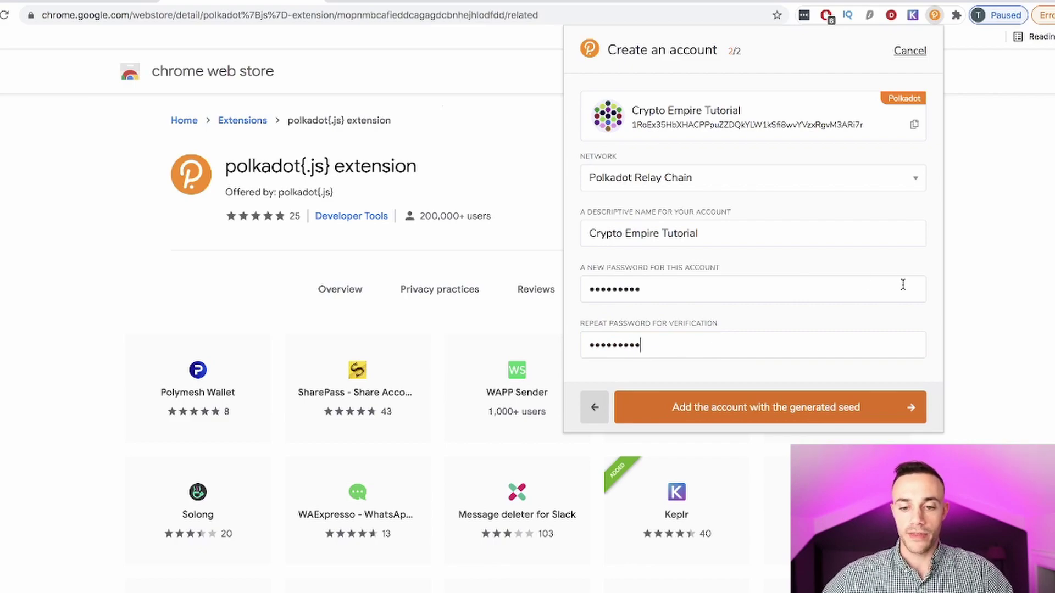
Add the Crypto Empire Tutorial account, close the popup, and load the polkadot.js.org home page.
left_click(855, 411)
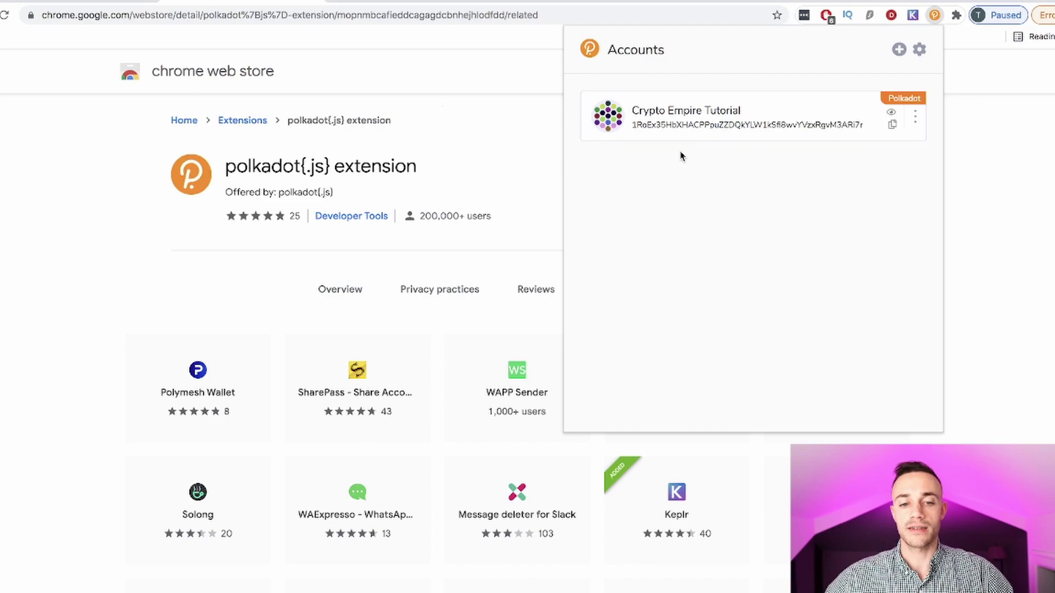
left_click(506, 146)
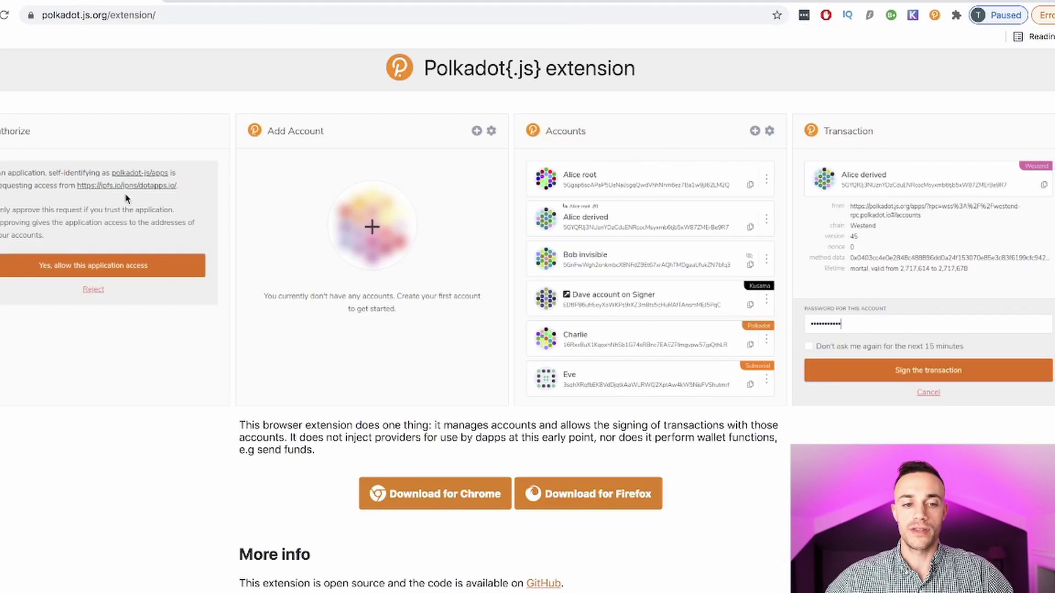
key("BackSpace")
key("BackSpace")
key("BackSpace")
key("BackSpace")
key("BackSpace")
key("BackSpace")
key("BackSpace")
key("BackSpace")
key("BackSpace")
key("BackSpace")
key("BackSpace")
key("Return")
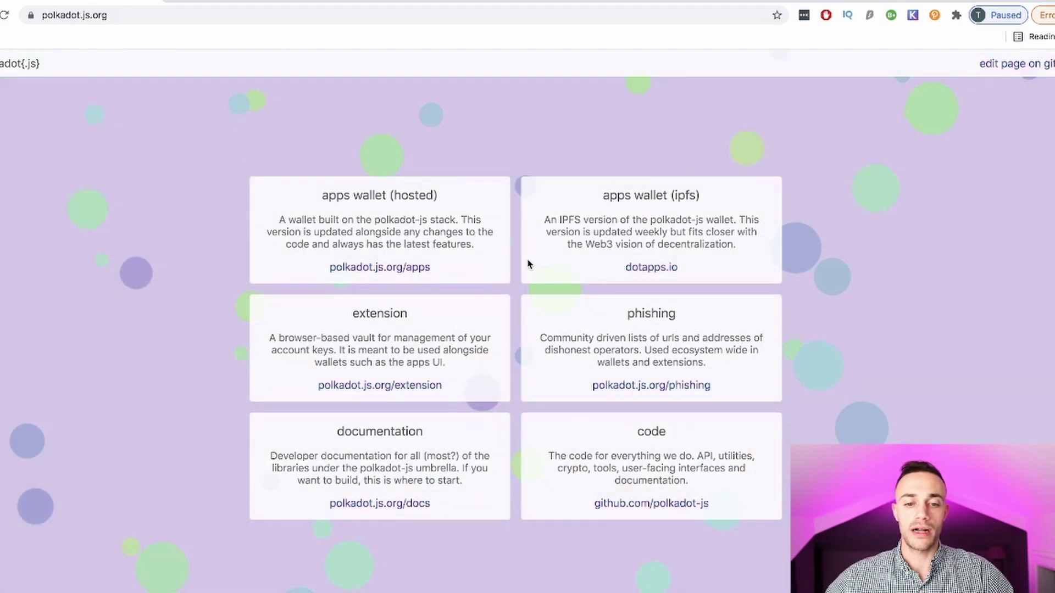
Open Polkadot{.js} Apps, grant it account access, and switch to Kusama via the Parity endpoint.
left_click(407, 272)
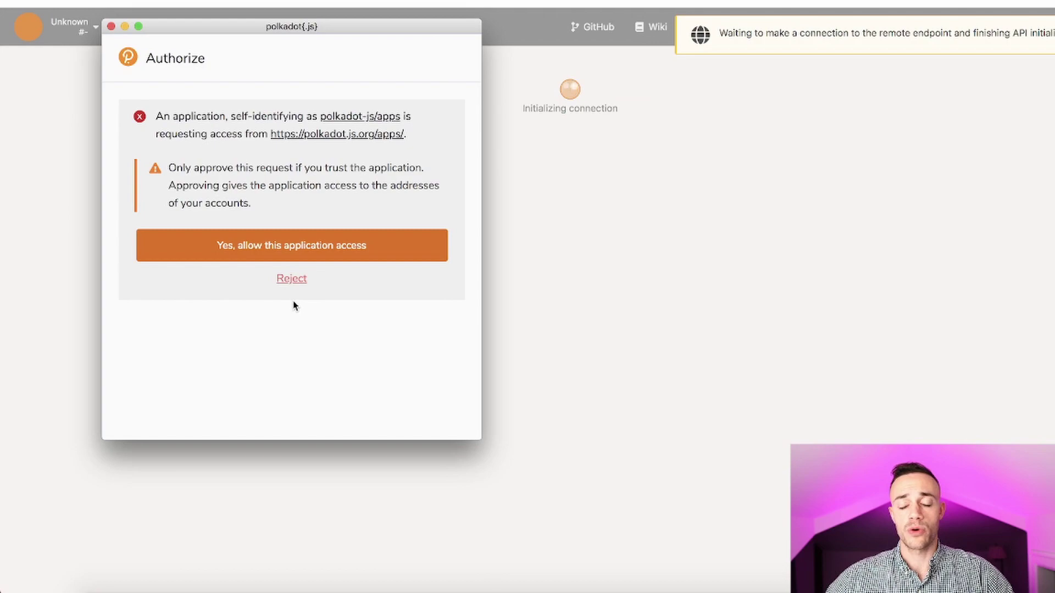
left_click(331, 259)
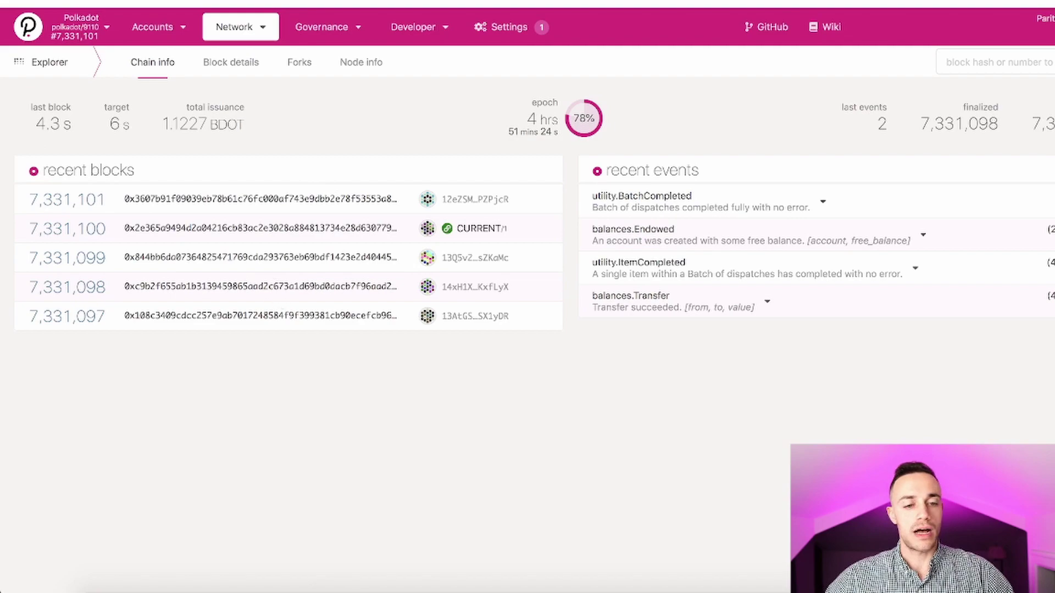
left_click(91, 35)
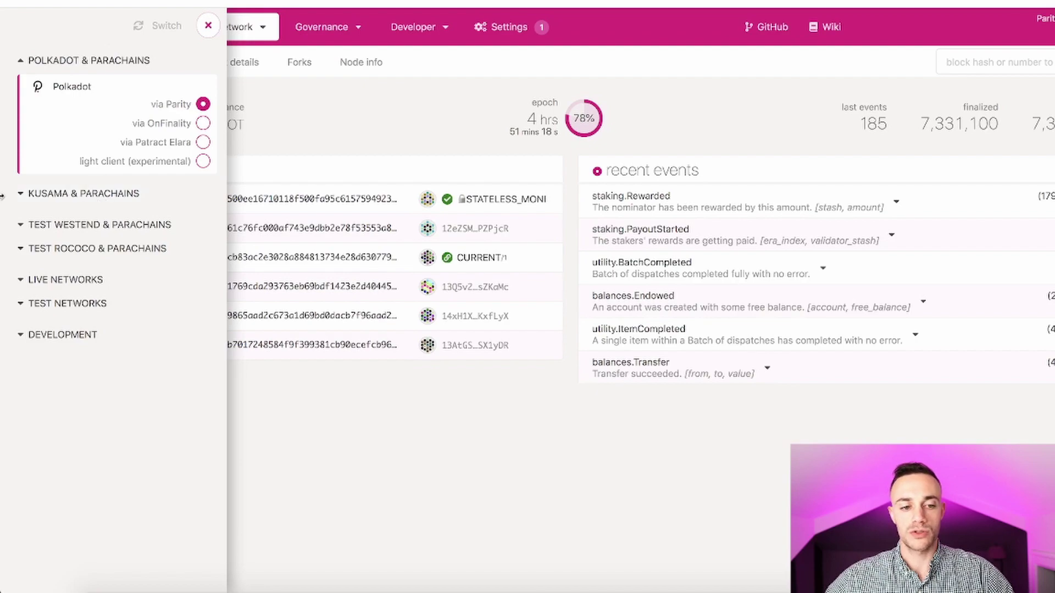
left_click(44, 195)
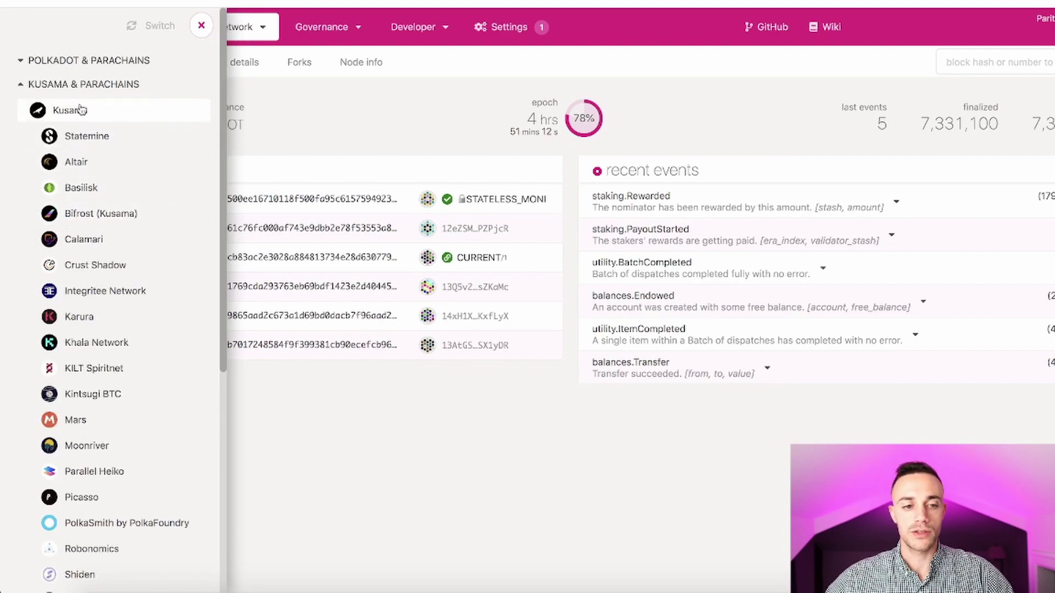
left_click(56, 111)
left_click(196, 128)
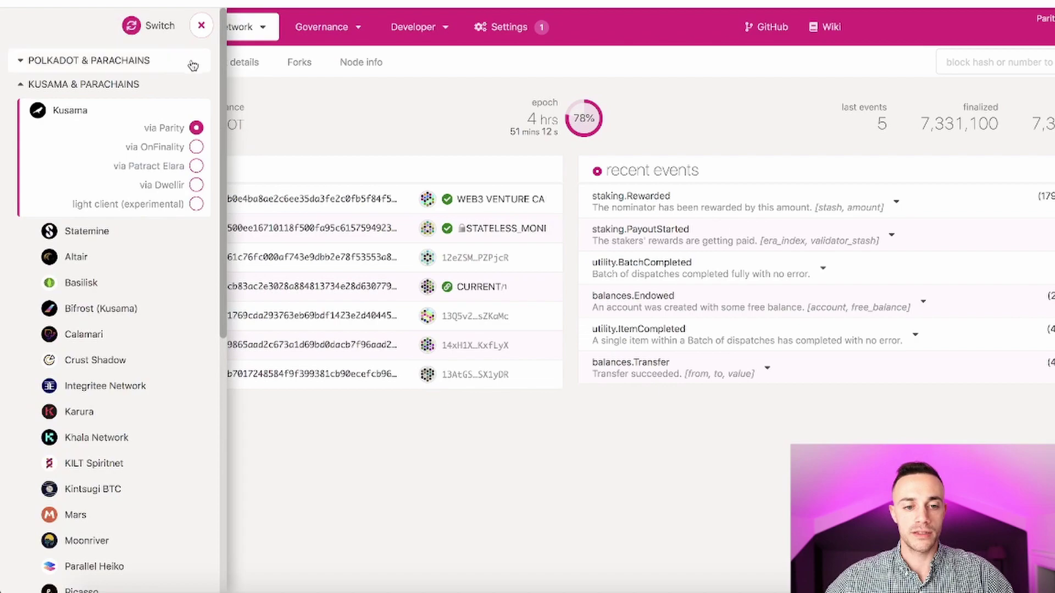
left_click(135, 26)
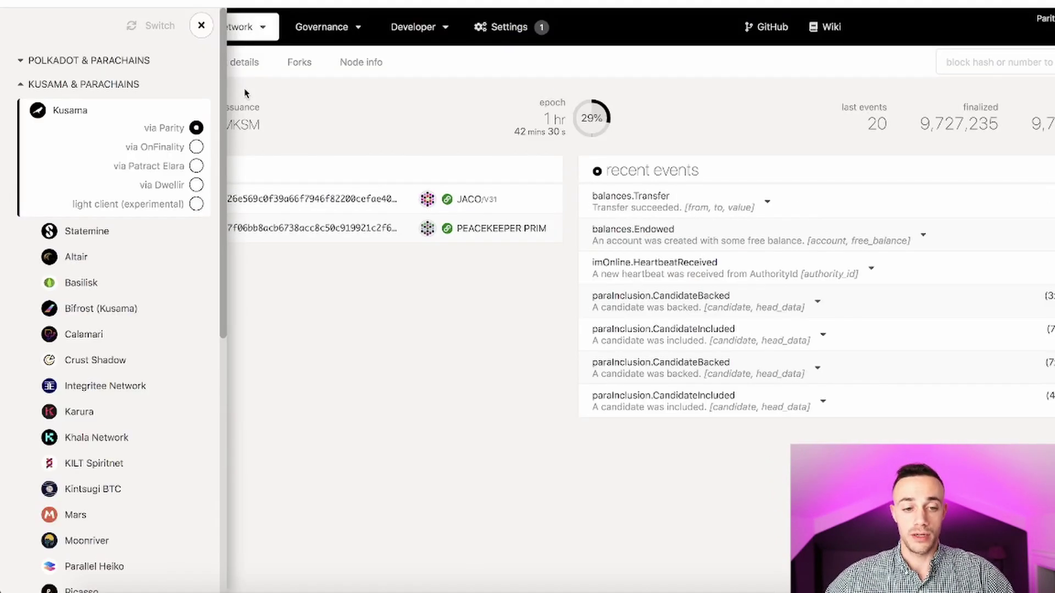
Close the network chooser and go to the Accounts > My accounts page.
left_click(201, 25)
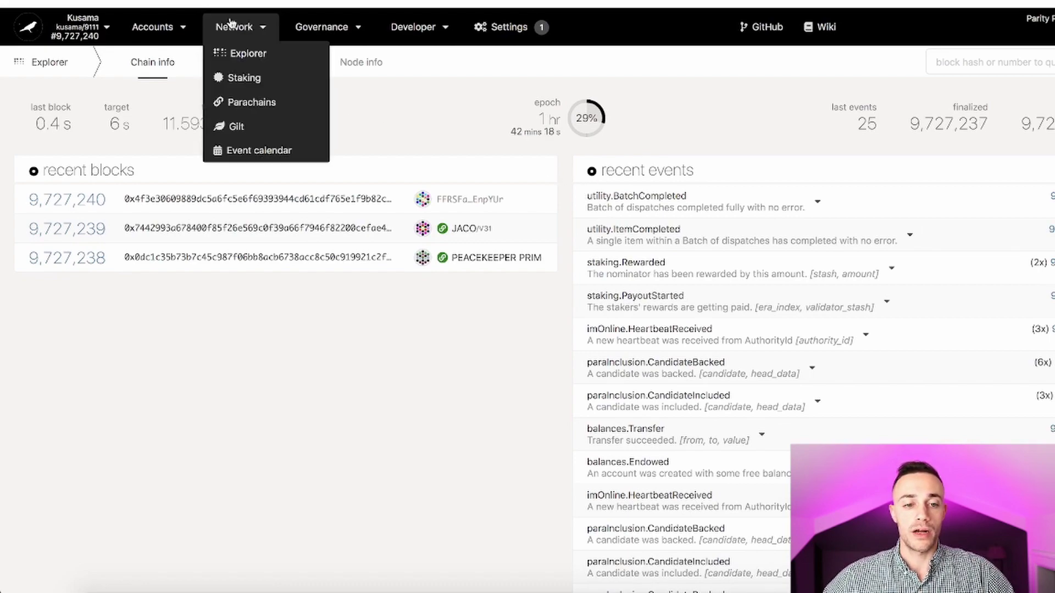
mouse_move(157, 26)
left_click(174, 53)
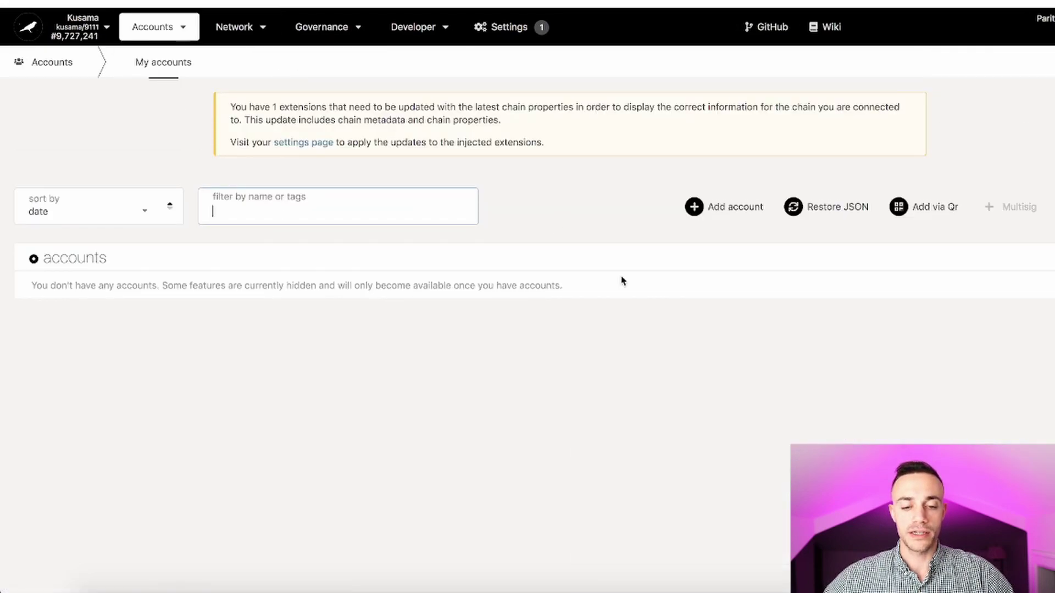
Switch Polkadot{.js} Apps back to the Polkadot network via the Parity endpoint.
mouse_move(209, 28)
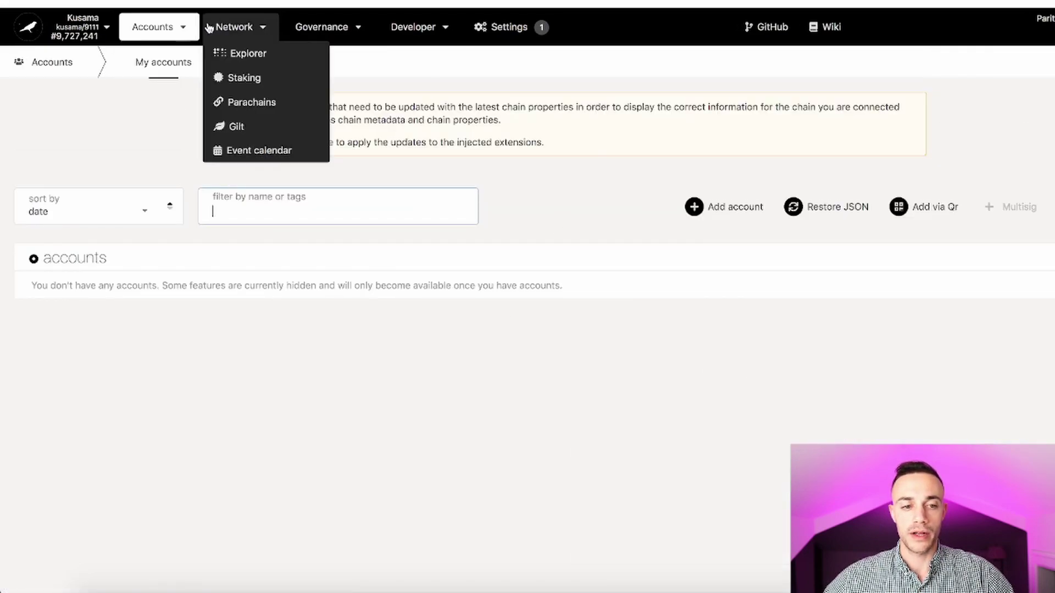
left_click(97, 31)
left_click(99, 61)
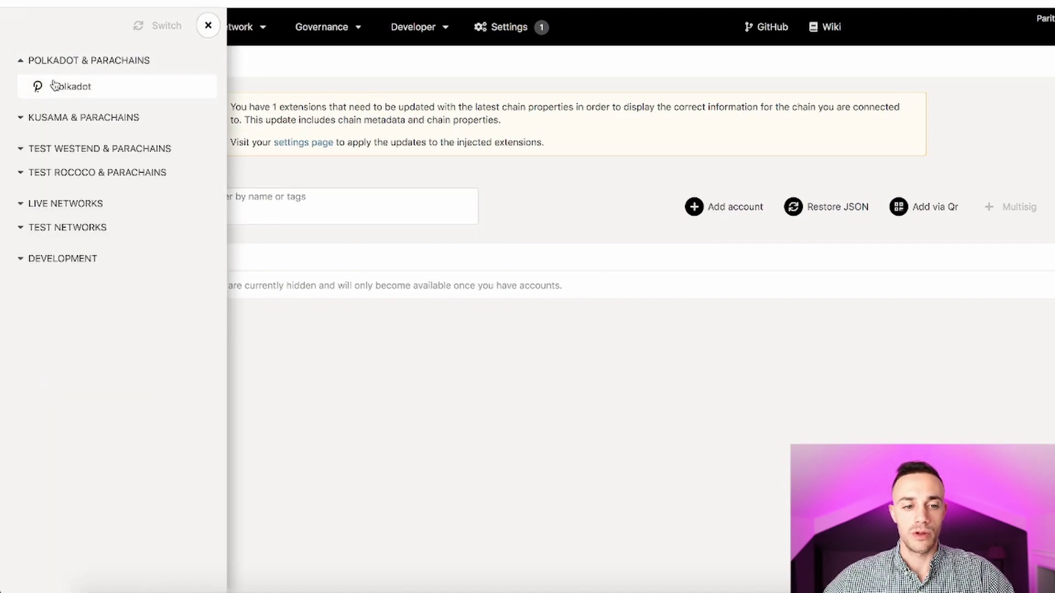
left_click(72, 86)
left_click(203, 104)
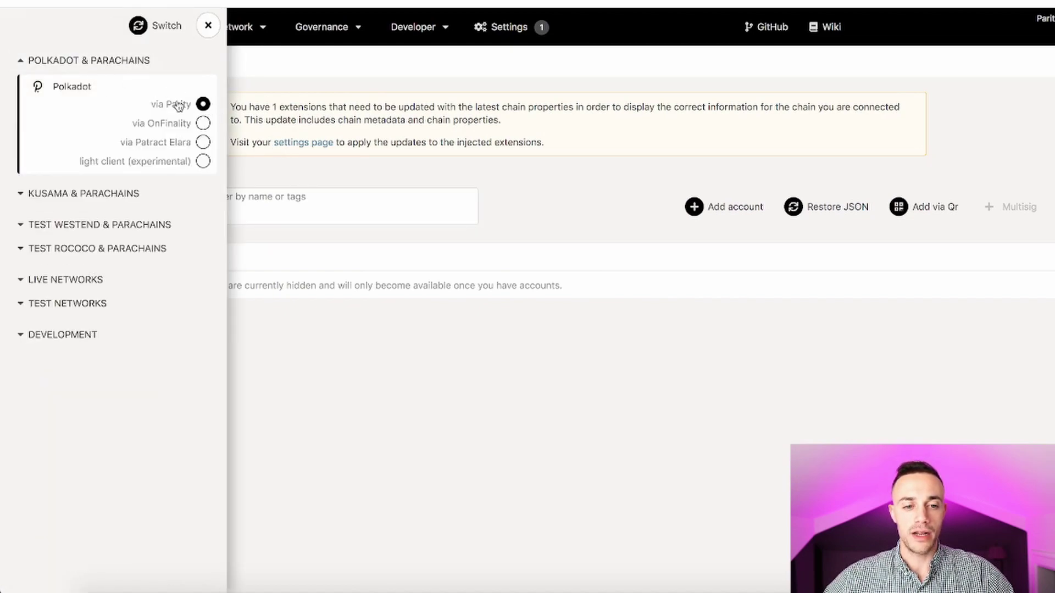
left_click(138, 27)
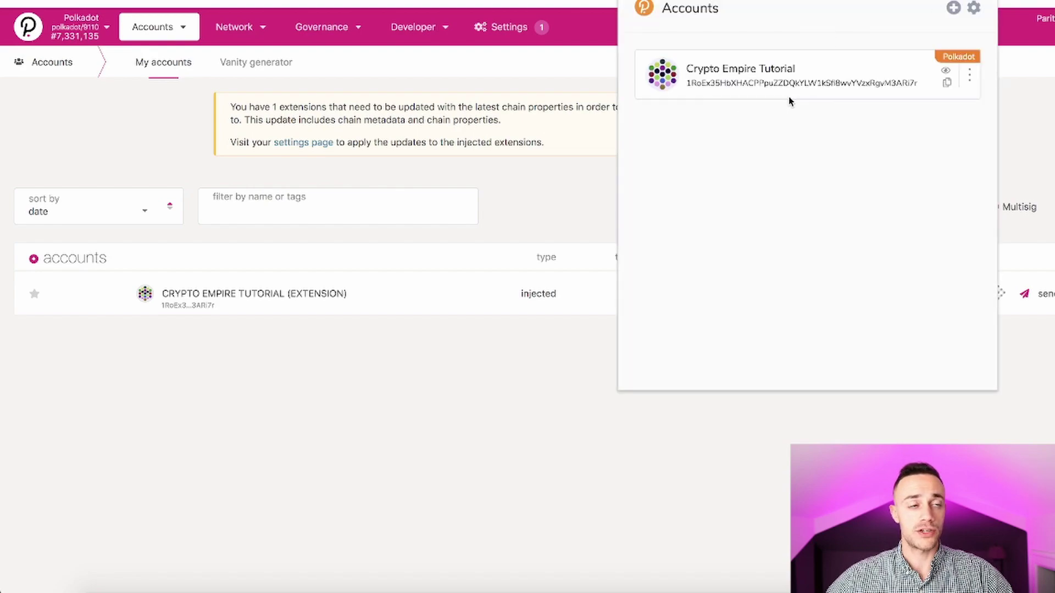
Export the Crypto Empire Tutorial account as JSON using its password and open the downloaded file.
left_click(969, 80)
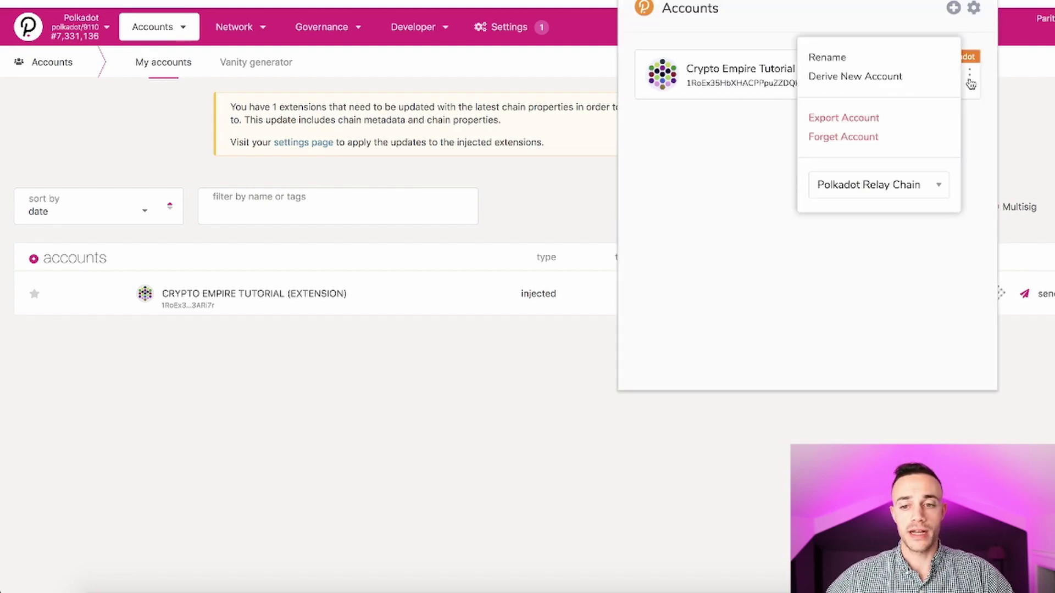
left_click(861, 116)
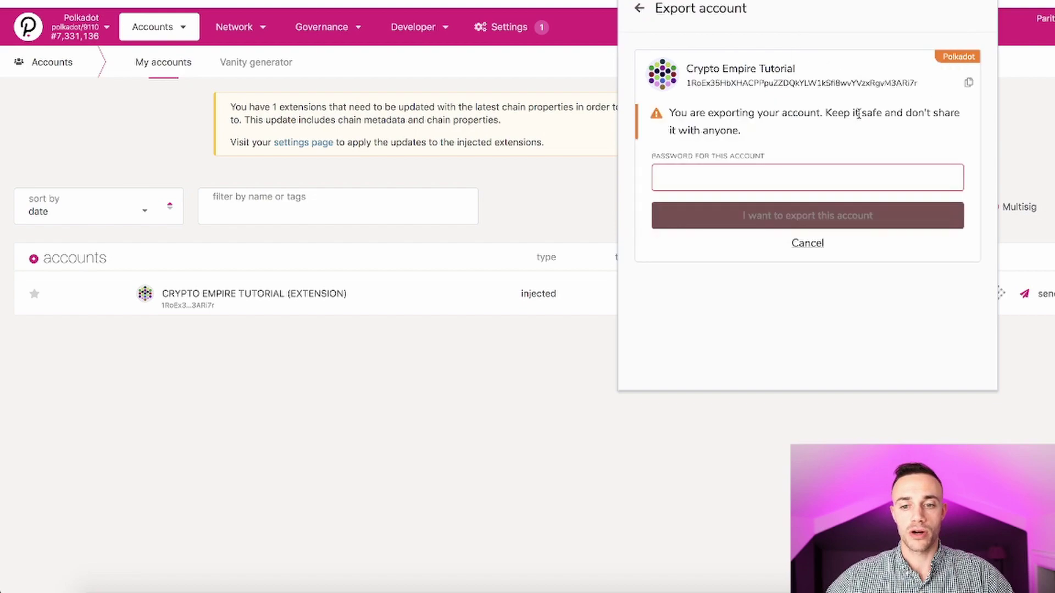
type("***")
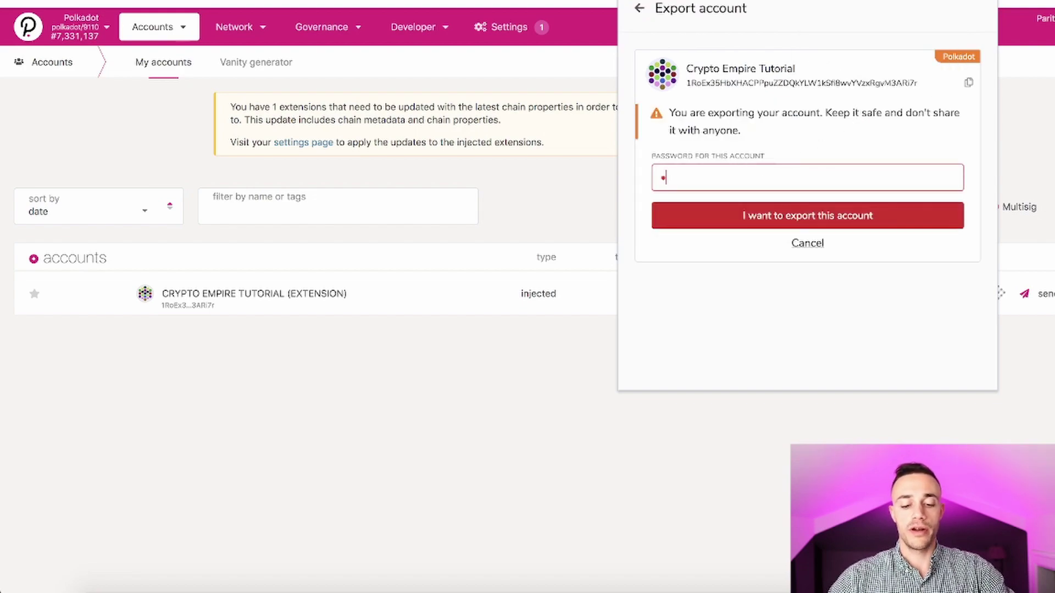
type("***")
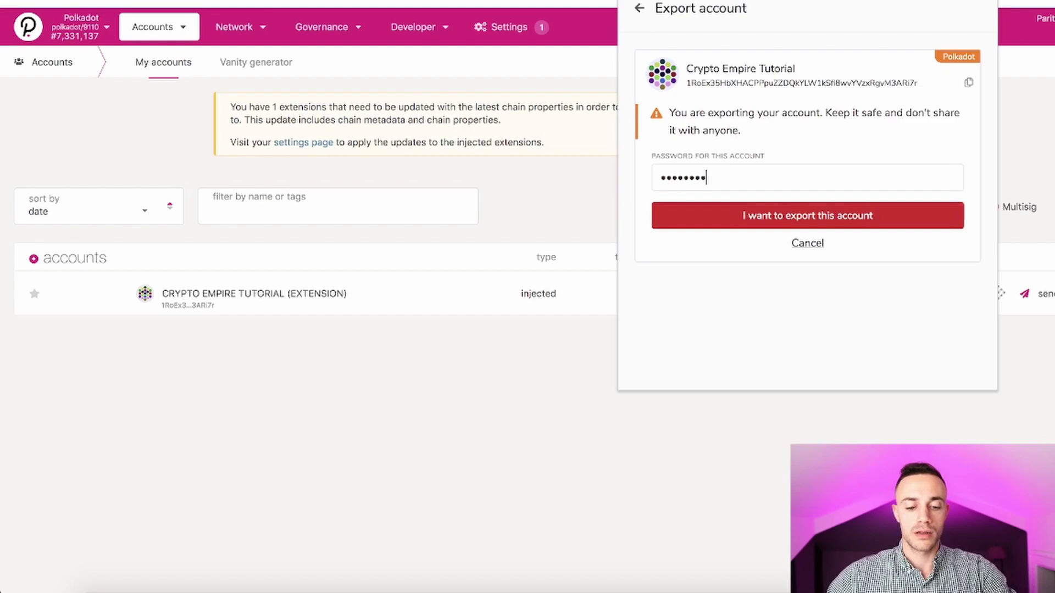
type("***")
left_click(841, 211)
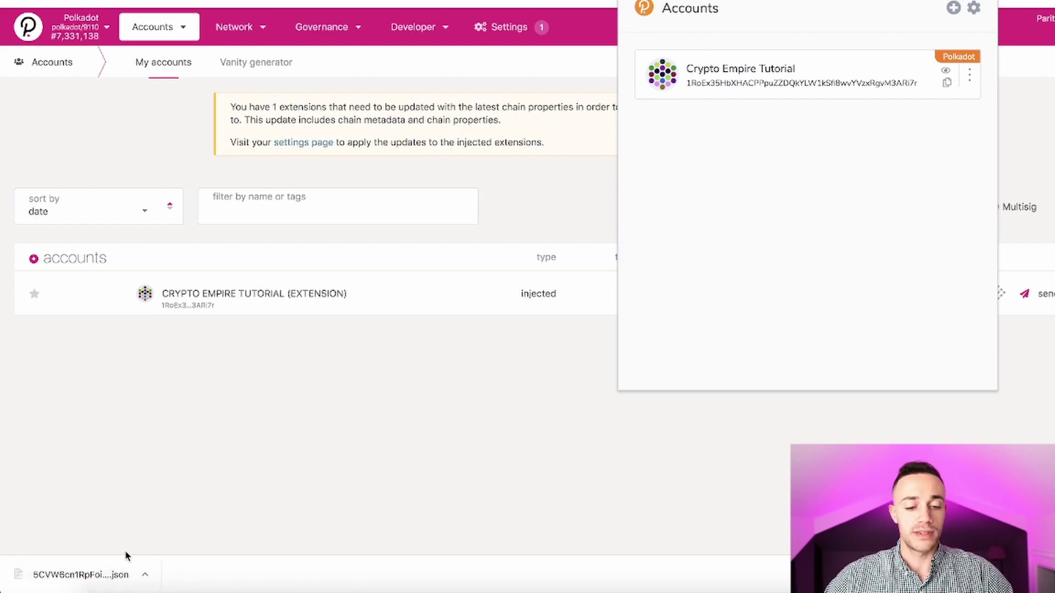
left_click(103, 569)
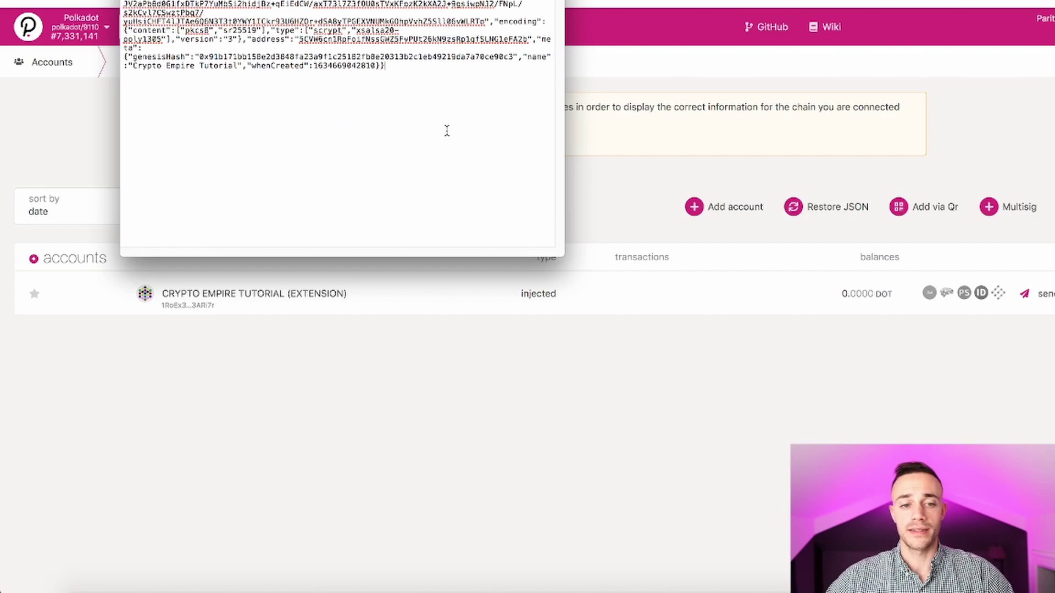
Close the JSON backup viewer with Super+W.
key("super+w")
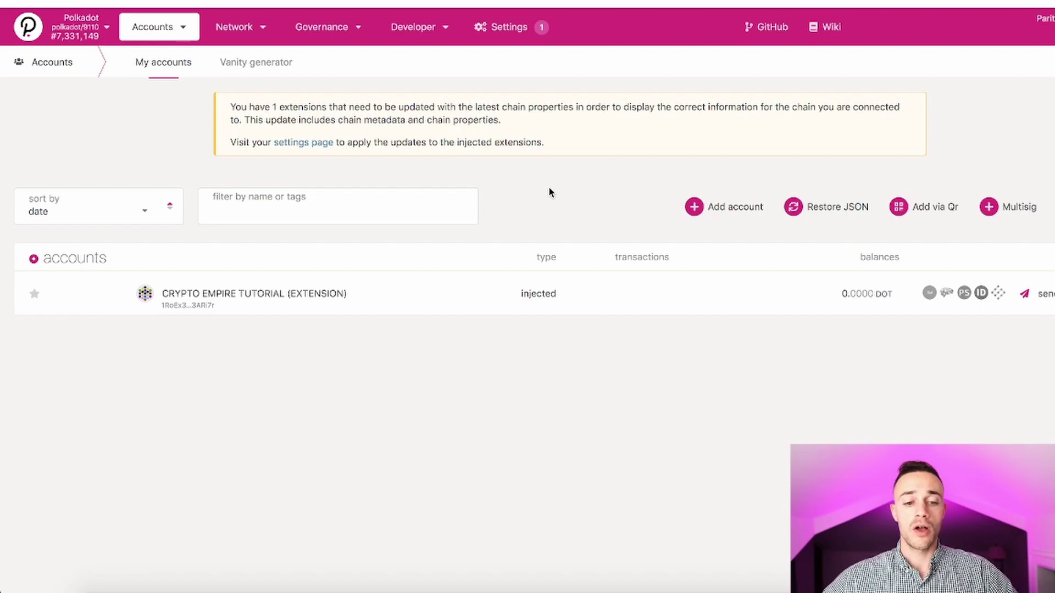
Copy the account address from its identicon, verify it by pasting into the filter, then clear the filter.
left_click_drag(144, 294, 170, 295)
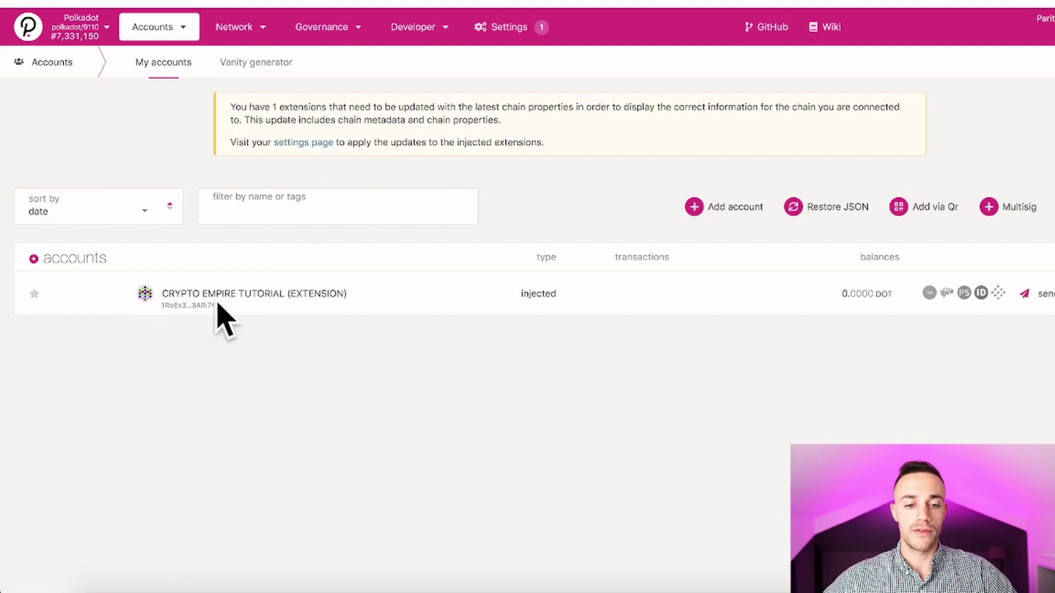
left_click(146, 294)
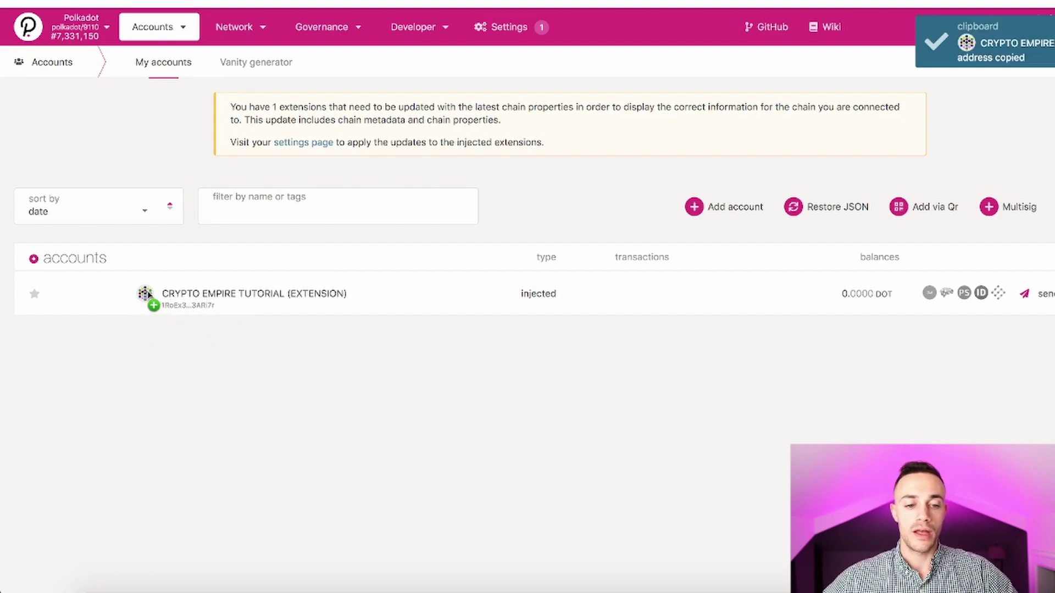
left_click_drag(148, 295, 148, 296)
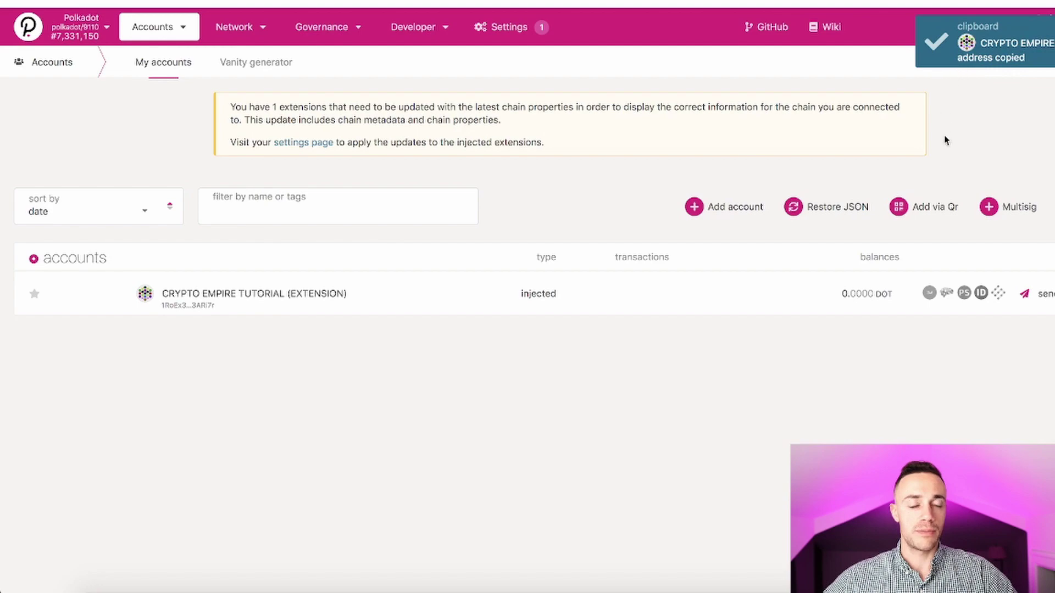
left_click(286, 211)
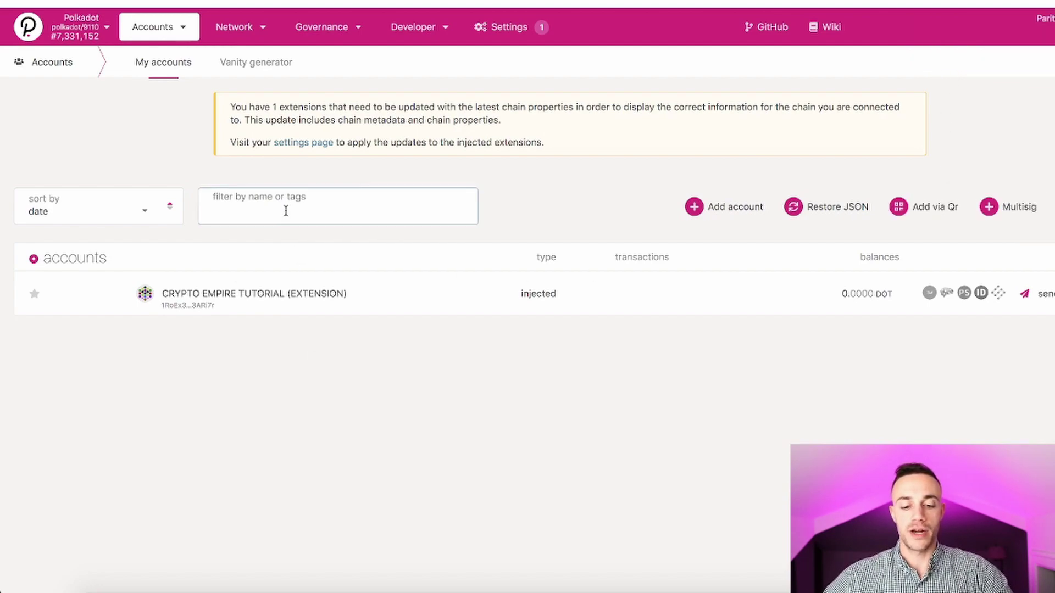
key("ctrl+v")
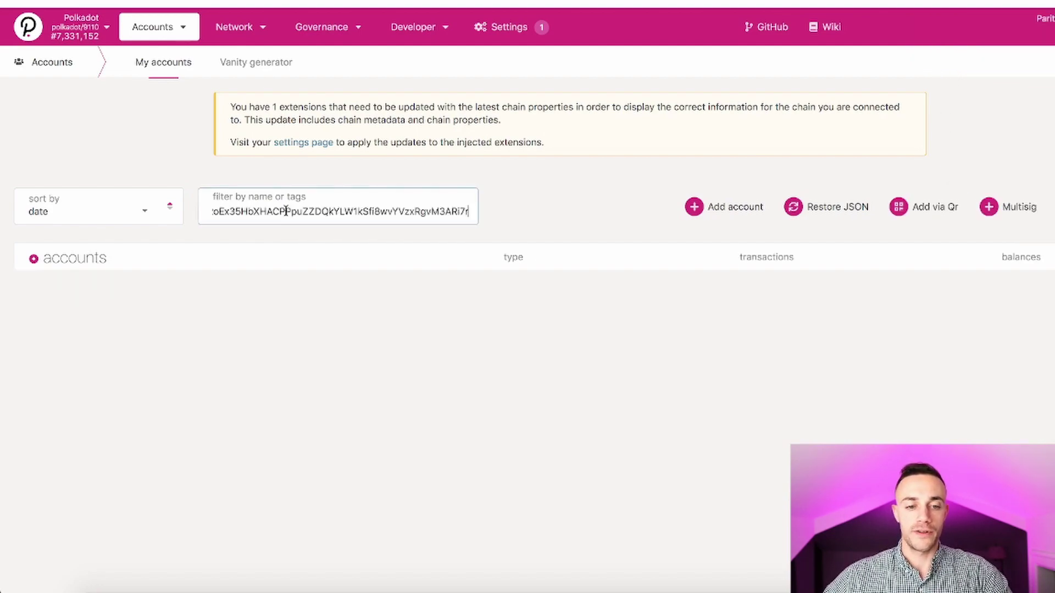
double_click(330, 213)
key("BackSpace")
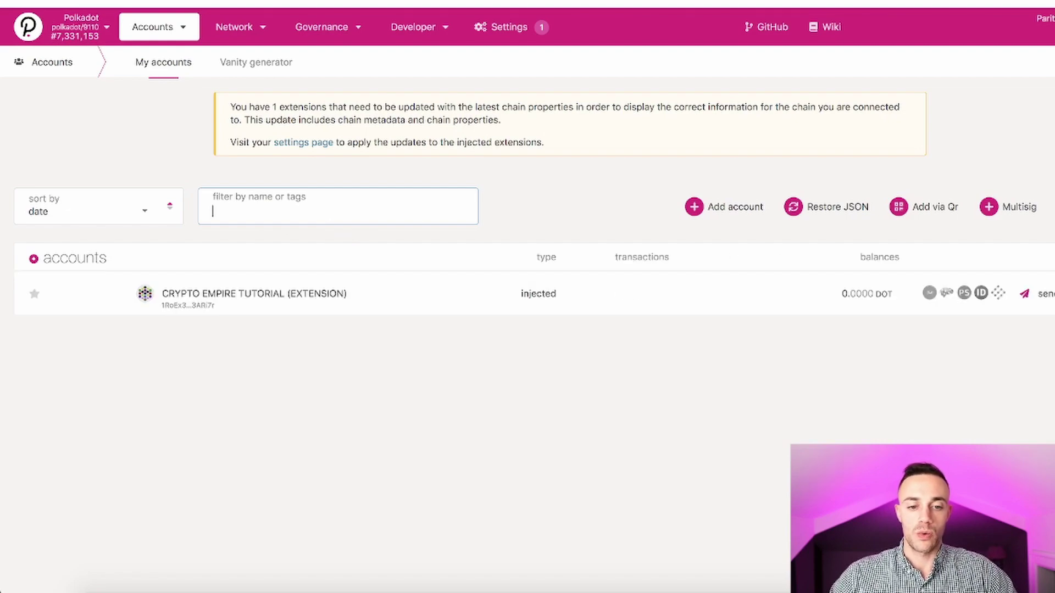
left_click(562, 206)
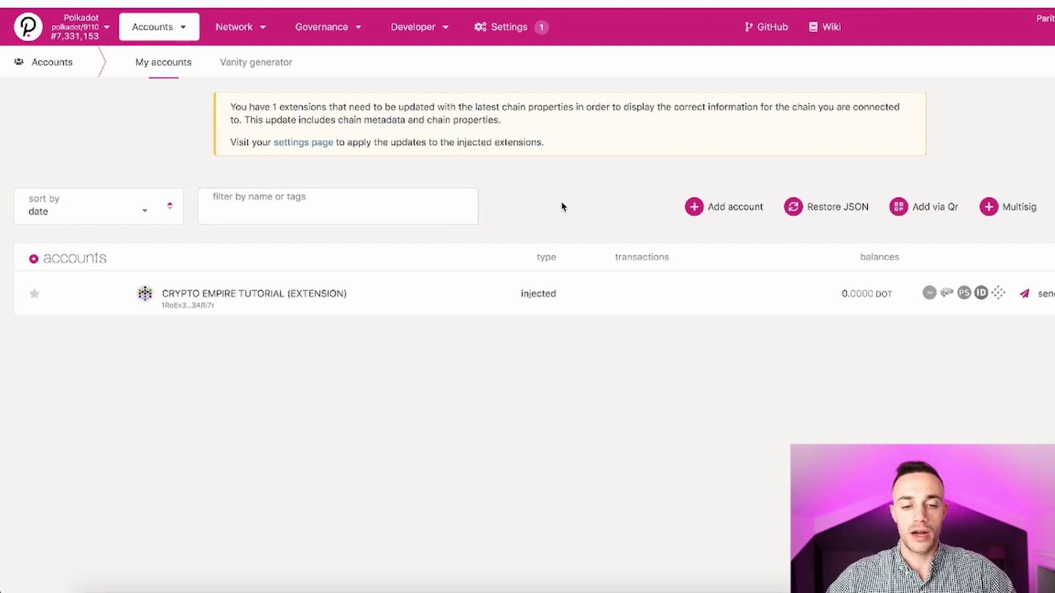